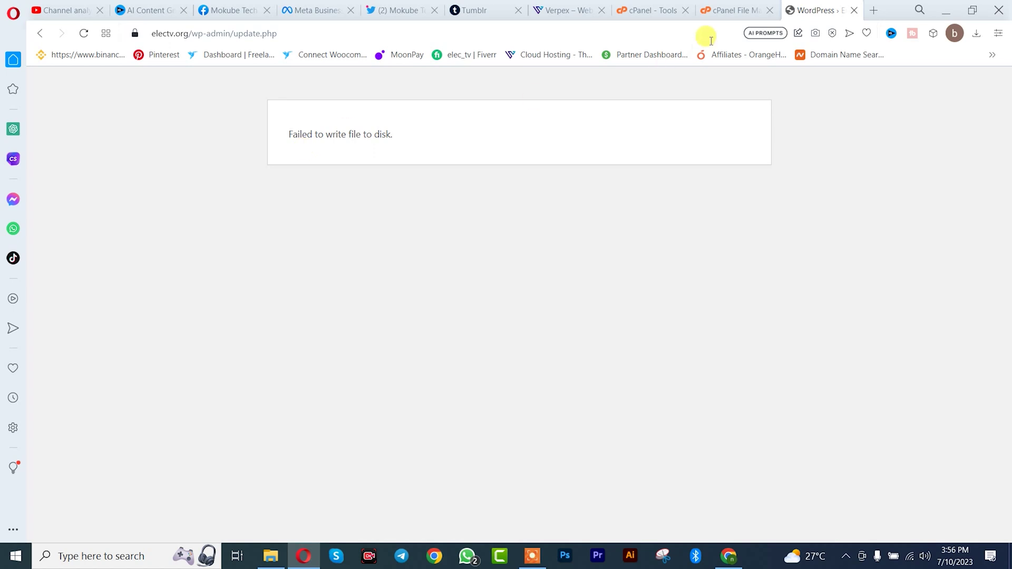
After the 'Failed to write file to disk' error, switch to the cPanel Tools tab
{"action": "left_click", "coordinate": [655, 9]}
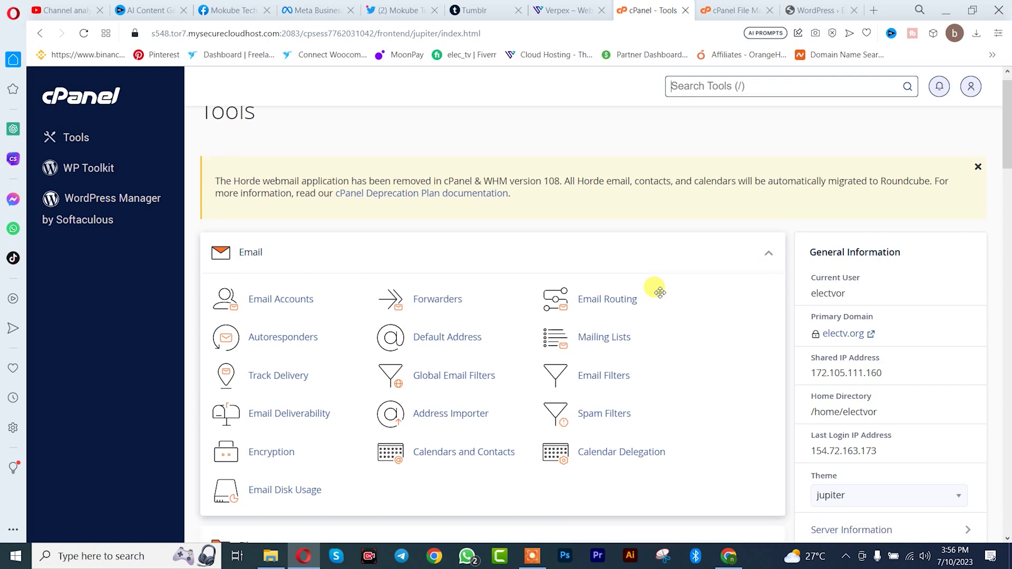
{"action": "scroll", "coordinate": [659, 292], "scroll_direction": "down", "scroll_amount": 4}
{"action": "scroll", "coordinate": [662, 302], "scroll_direction": "down", "scroll_amount": 2}
{"action": "scroll", "coordinate": [661, 301], "scroll_direction": "down", "scroll_amount": 2}
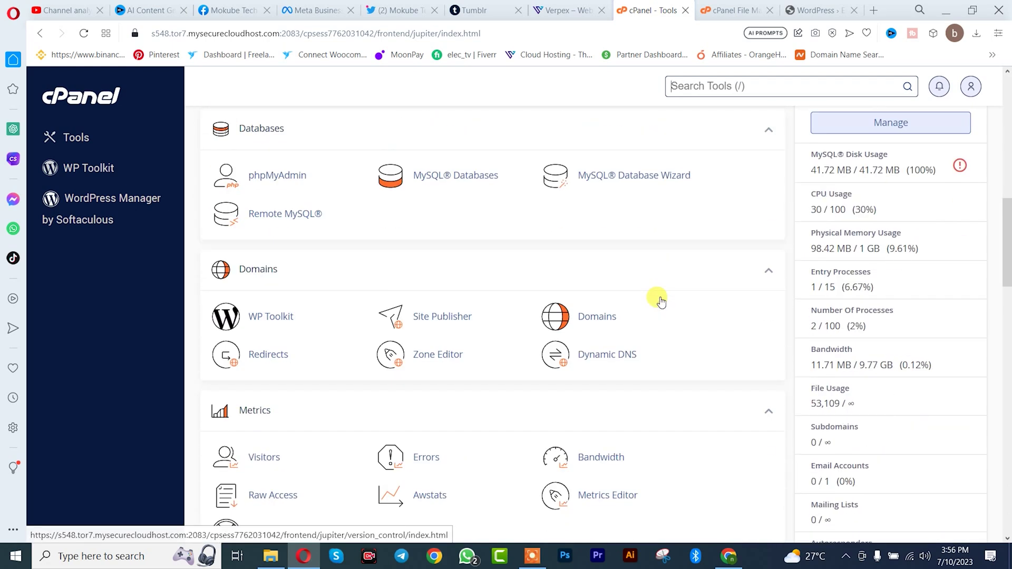
{"action": "scroll", "coordinate": [661, 301], "scroll_direction": "down", "scroll_amount": 2}
{"action": "scroll", "coordinate": [661, 301], "scroll_direction": "down", "scroll_amount": 1}
{"action": "scroll", "coordinate": [661, 301], "scroll_direction": "down", "scroll_amount": 2}
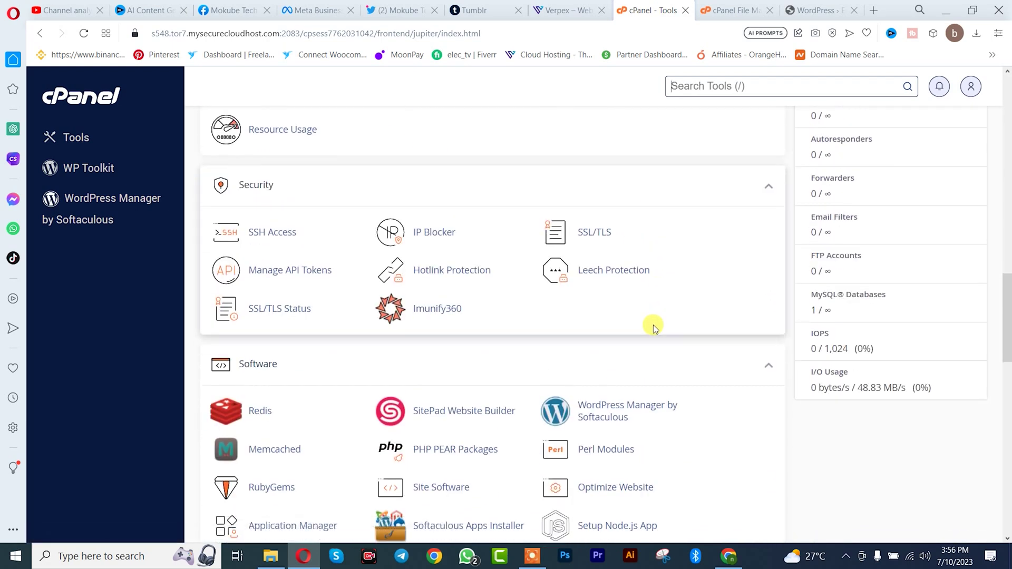
{"action": "scroll", "coordinate": [653, 325], "scroll_direction": "down", "scroll_amount": 2}
{"action": "scroll", "coordinate": [654, 325], "scroll_direction": "down", "scroll_amount": 2}
{"action": "scroll", "coordinate": [653, 330], "scroll_direction": "down", "scroll_amount": 1}
{"action": "scroll", "coordinate": [654, 331], "scroll_direction": "up", "scroll_amount": 1}
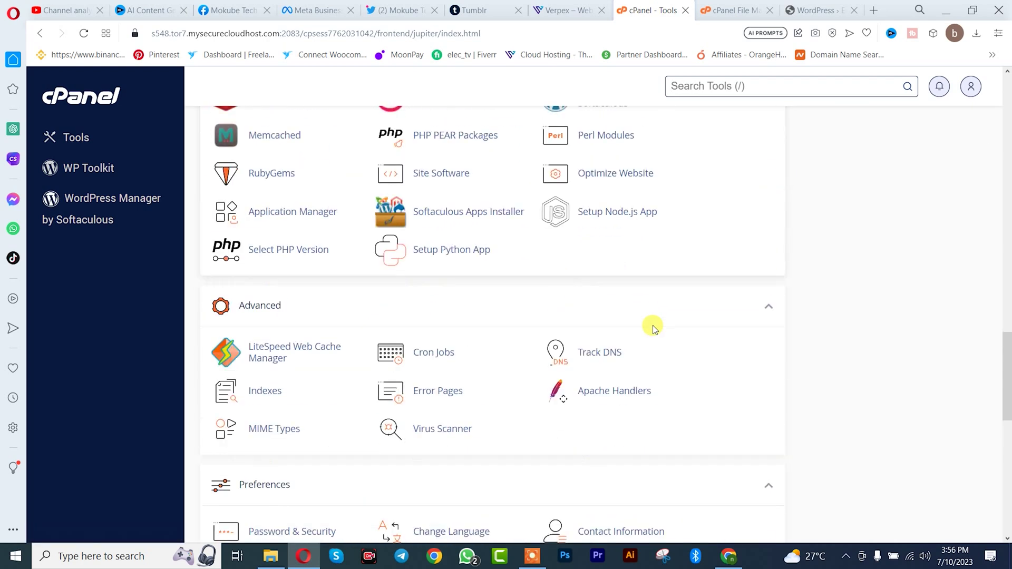
{"action": "scroll", "coordinate": [653, 329], "scroll_direction": "up", "scroll_amount": 3}
{"action": "scroll", "coordinate": [653, 328], "scroll_direction": "up", "scroll_amount": 2}
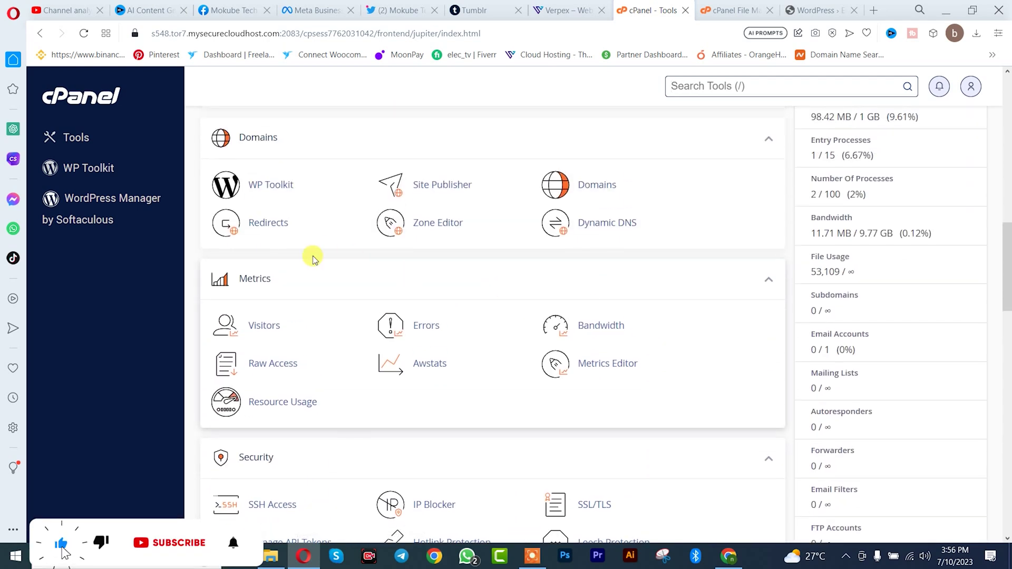
{"action": "scroll", "coordinate": [293, 239], "scroll_direction": "up", "scroll_amount": 3}
{"action": "scroll", "coordinate": [295, 250], "scroll_direction": "up", "scroll_amount": 1}
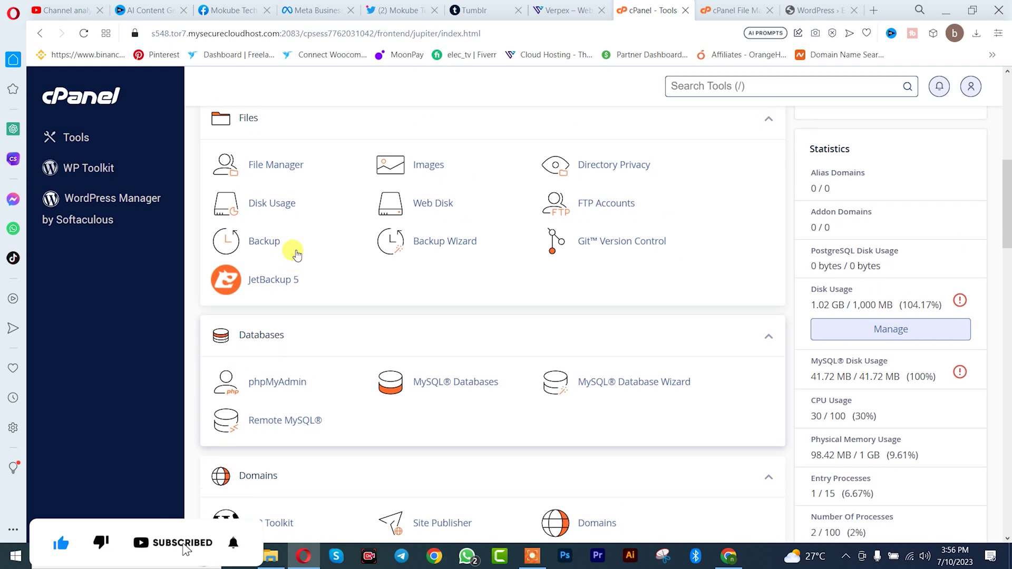
{"action": "scroll", "coordinate": [277, 258], "scroll_direction": "up", "scroll_amount": 1}
Open Disk Usage from the Files section of cPanel Tools
{"action": "left_click", "coordinate": [260, 261]}
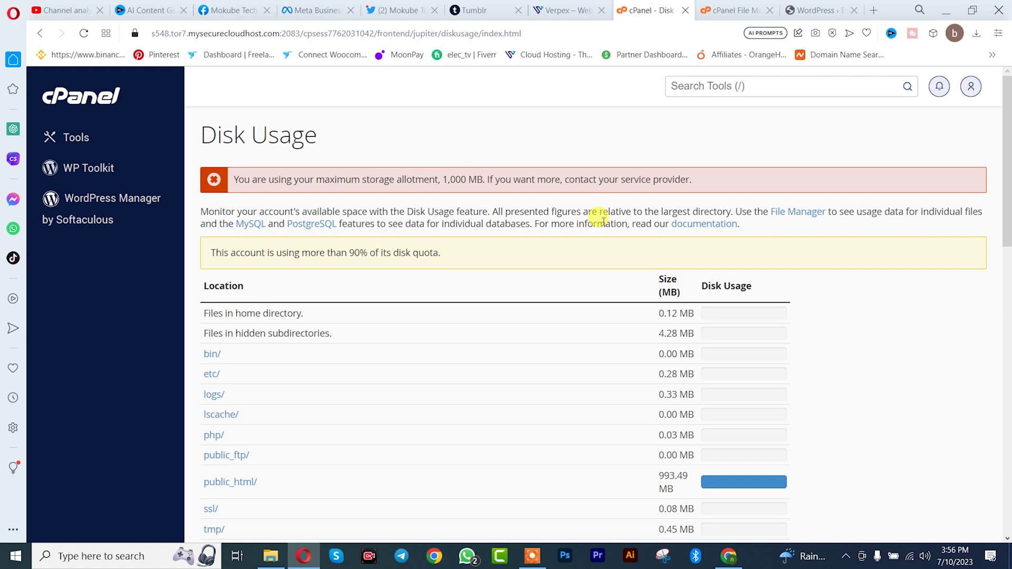
{"action": "scroll", "coordinate": [604, 222], "scroll_direction": "down", "scroll_amount": 1}
{"action": "scroll", "coordinate": [587, 233], "scroll_direction": "down", "scroll_amount": 2}
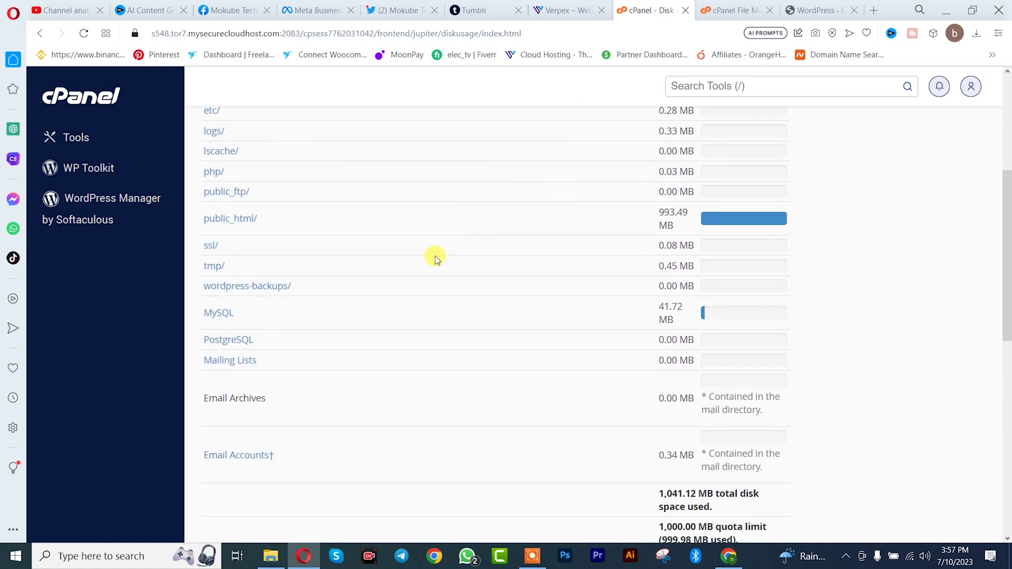
{"action": "scroll", "coordinate": [434, 255], "scroll_direction": "down", "scroll_amount": 1}
{"action": "scroll", "coordinate": [375, 235], "scroll_direction": "down", "scroll_amount": 3}
{"action": "scroll", "coordinate": [373, 240], "scroll_direction": "down", "scroll_amount": 2}
{"action": "scroll", "coordinate": [379, 241], "scroll_direction": "down", "scroll_amount": 1}
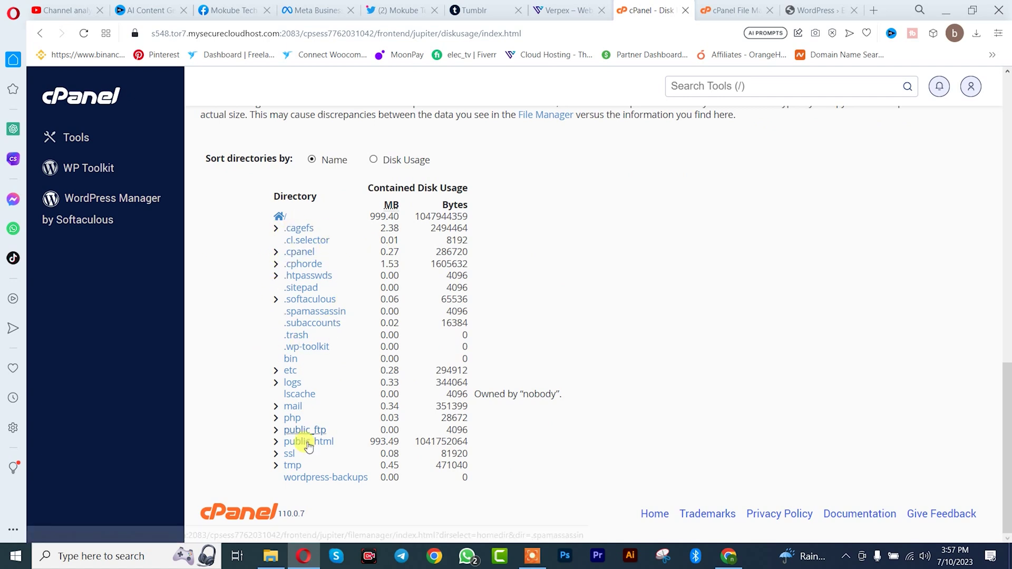
Expand public_html and wp-content, then open the 357 MB plugins folder in File Manager
{"action": "left_click", "coordinate": [275, 443]}
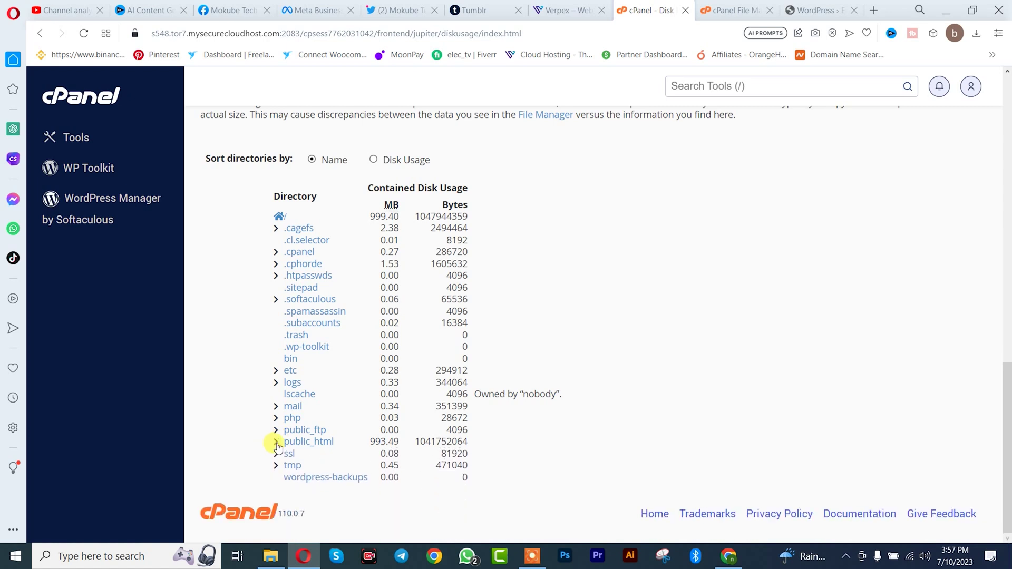
{"action": "left_click", "coordinate": [276, 445]}
{"action": "scroll", "coordinate": [309, 438], "scroll_direction": "down", "scroll_amount": 2}
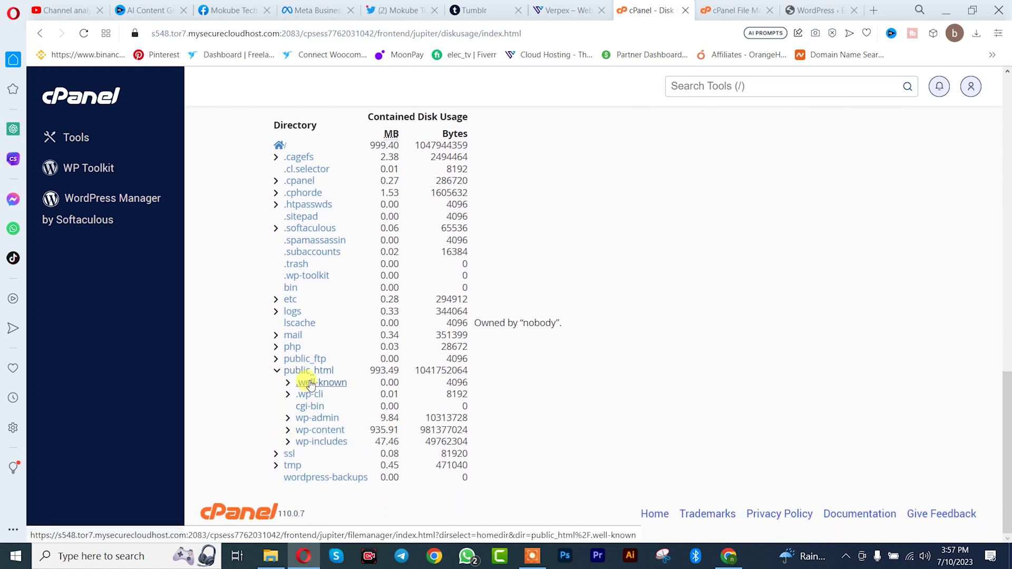
{"action": "left_click", "coordinate": [287, 430]}
{"action": "scroll", "coordinate": [364, 431], "scroll_direction": "down", "scroll_amount": 2}
{"action": "scroll", "coordinate": [368, 431], "scroll_direction": "down", "scroll_amount": 1}
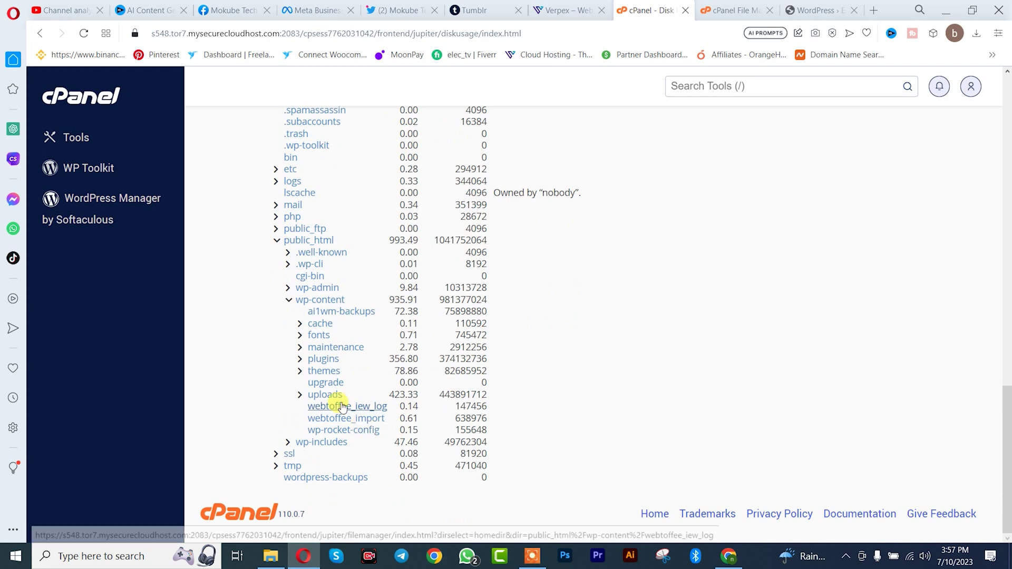
{"action": "left_click", "coordinate": [321, 360]}
{"action": "scroll", "coordinate": [413, 263], "scroll_direction": "down", "scroll_amount": 3}
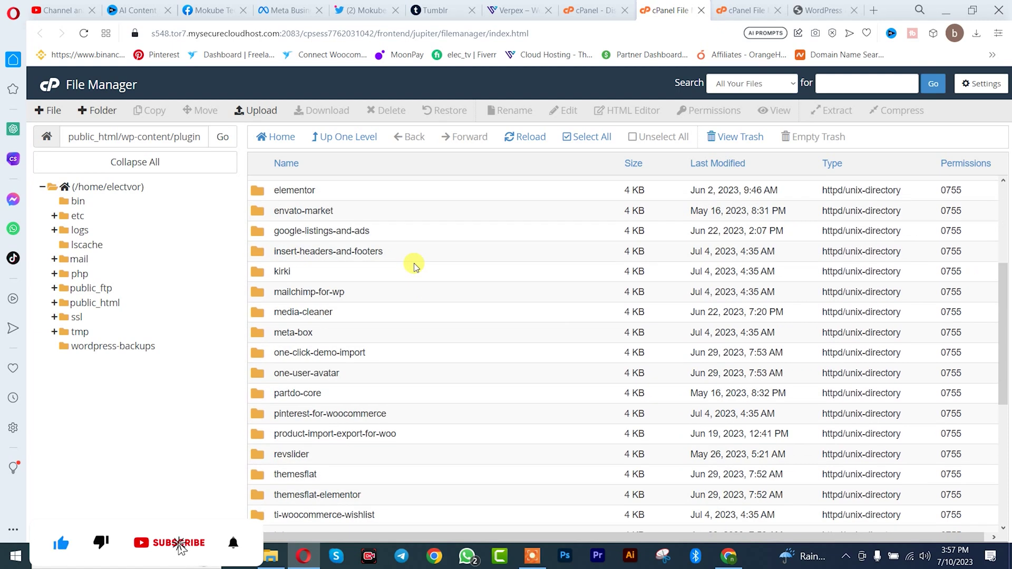
Permanently delete eight plugin folders, mailchimp-for-wp through product-import-export-for-woo, skipping the trash
{"action": "left_click", "coordinate": [357, 298]}
{"action": "left_click", "coordinate": [351, 333], "text": "ctrl"}
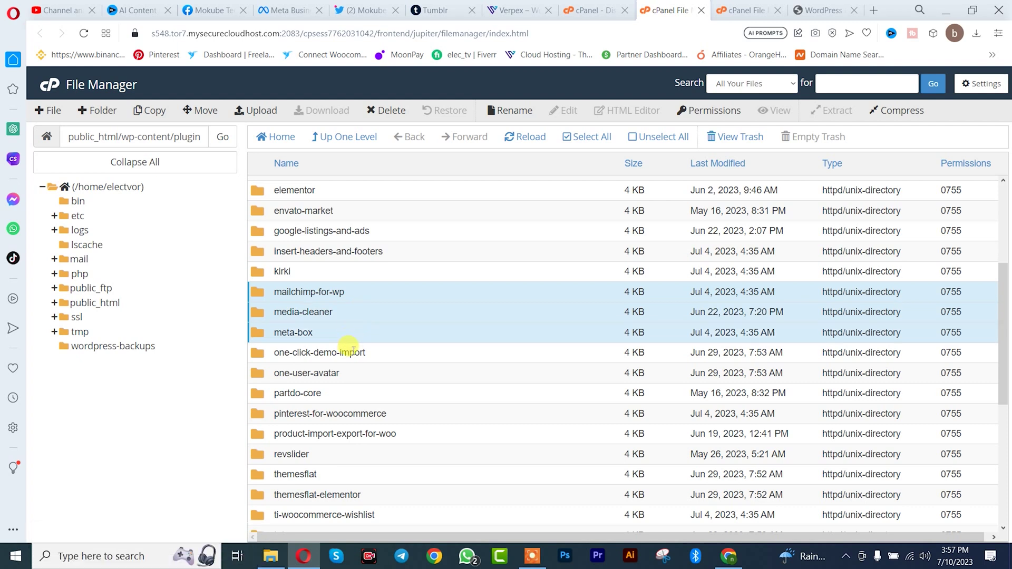
{"action": "left_click", "coordinate": [343, 353], "text": "ctrl"}
{"action": "left_click", "coordinate": [343, 375], "text": "ctrl"}
{"action": "left_click", "coordinate": [334, 395], "text": "ctrl"}
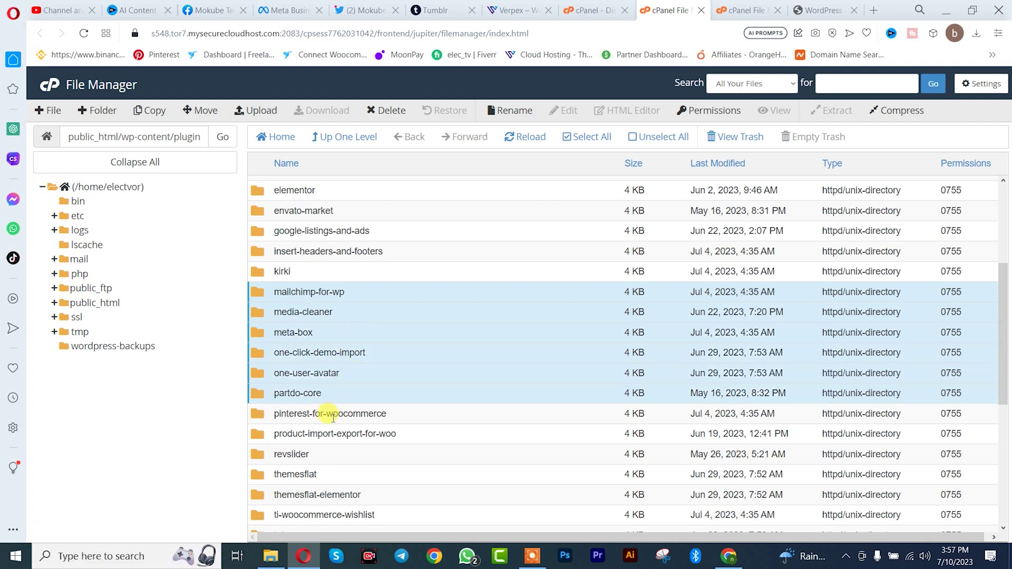
{"action": "left_click", "coordinate": [328, 414], "text": "ctrl"}
{"action": "left_click", "coordinate": [412, 434], "text": "ctrl"}
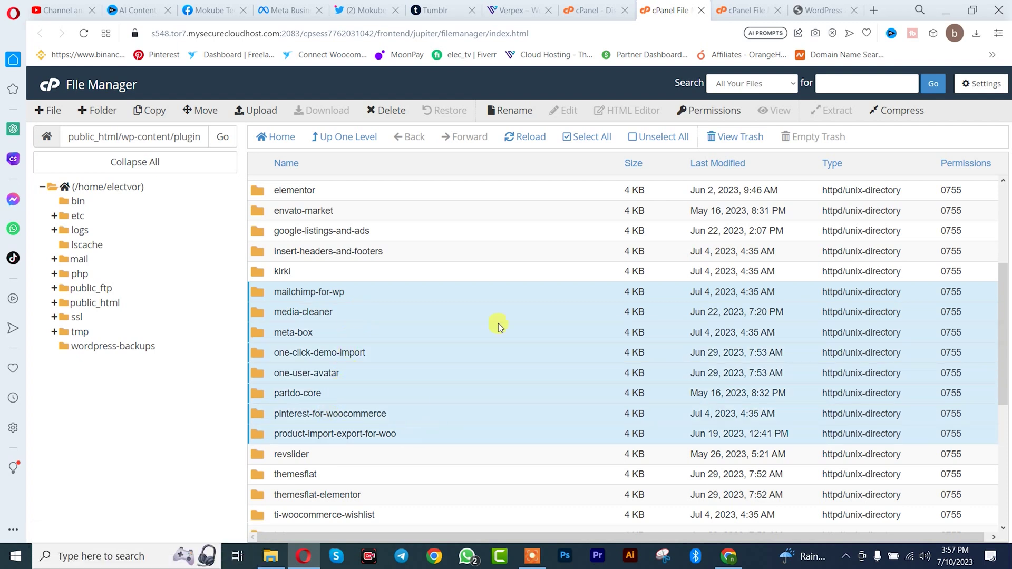
{"action": "left_click", "coordinate": [386, 111]}
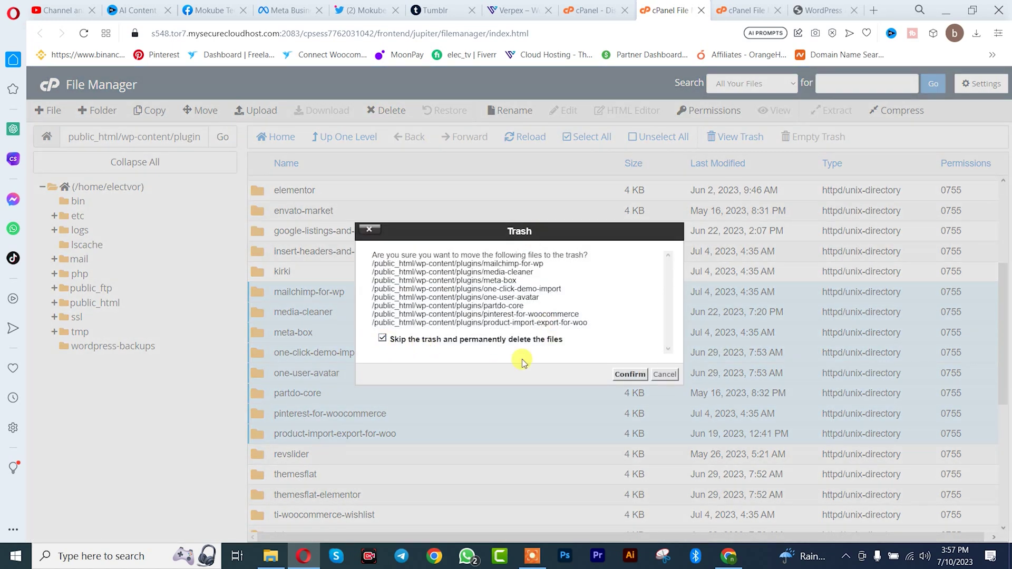
{"action": "left_click", "coordinate": [629, 374]}
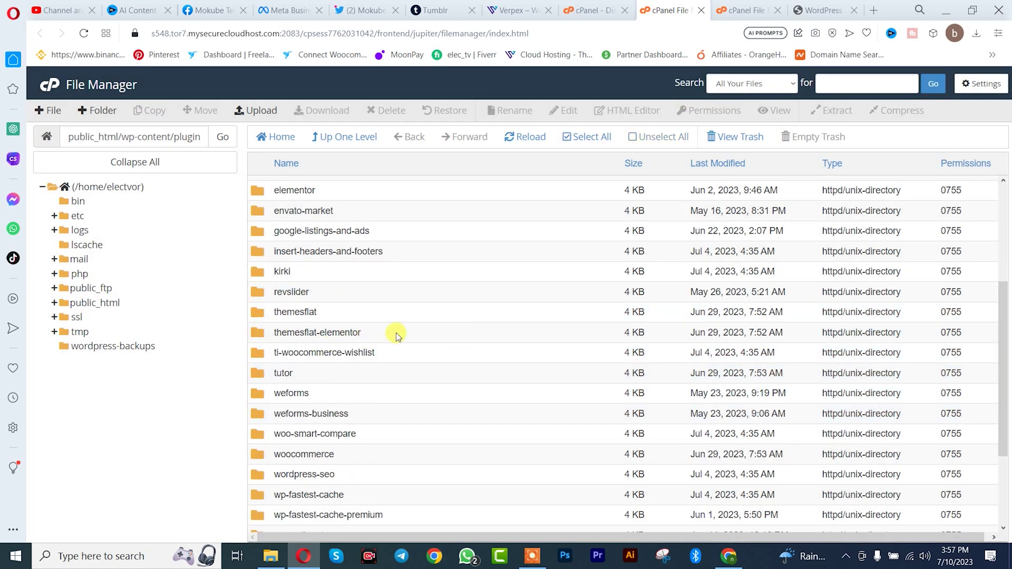
Move six folders, themesflat through woo-smart-compare, to the trash
{"action": "left_click", "coordinate": [396, 333]}
{"action": "left_click", "coordinate": [409, 311], "text": "ctrl"}
{"action": "left_click", "coordinate": [410, 355], "text": "ctrl"}
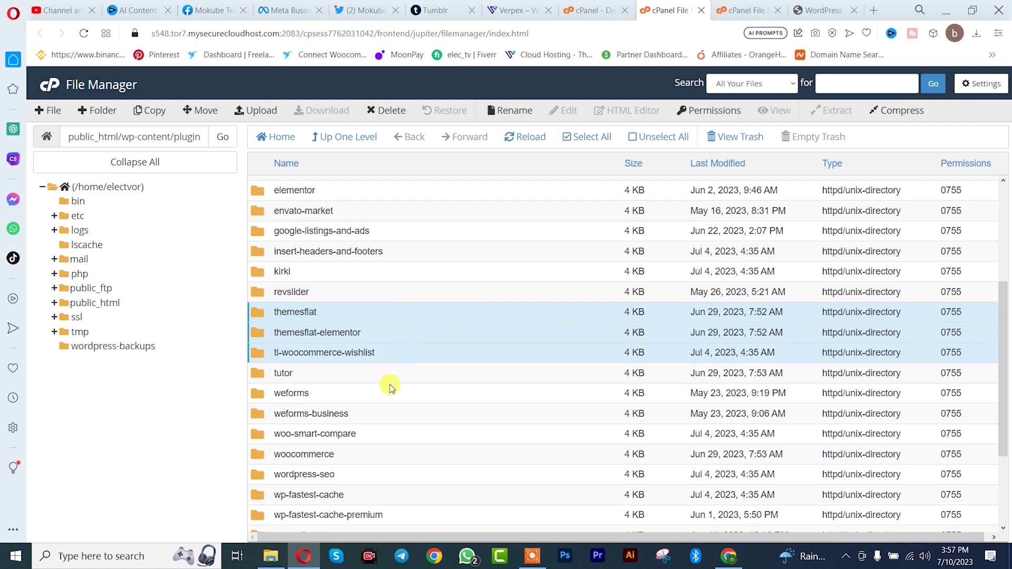
{"action": "left_click", "coordinate": [388, 393], "text": "ctrl"}
{"action": "left_click", "coordinate": [384, 419], "text": "ctrl"}
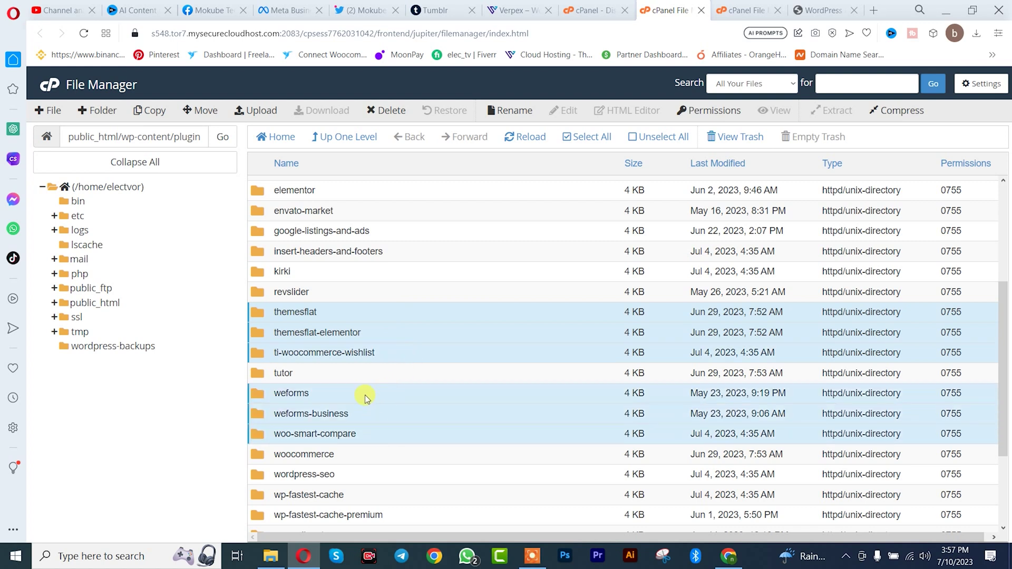
{"action": "left_click", "coordinate": [387, 110]}
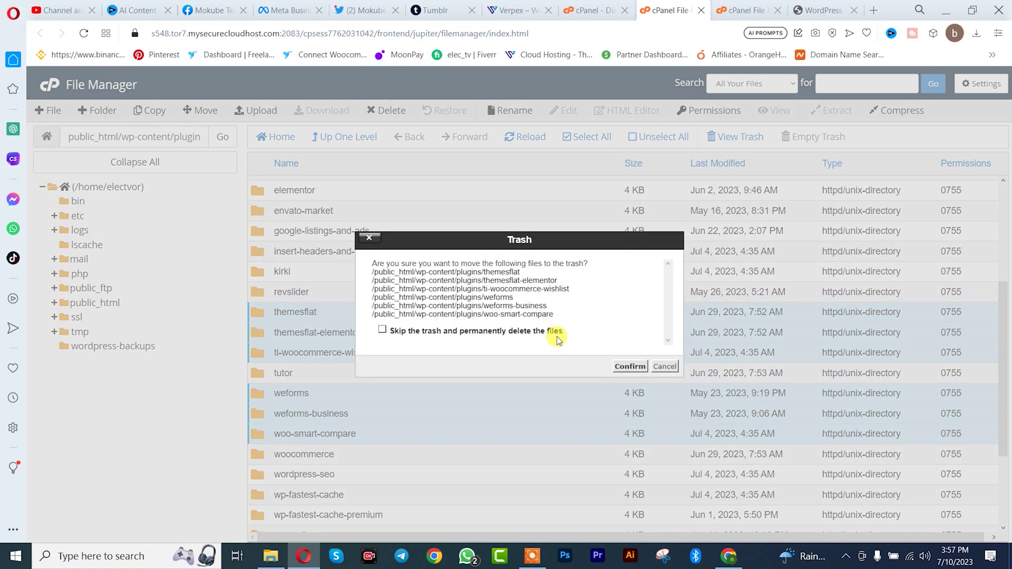
{"action": "left_click", "coordinate": [633, 366]}
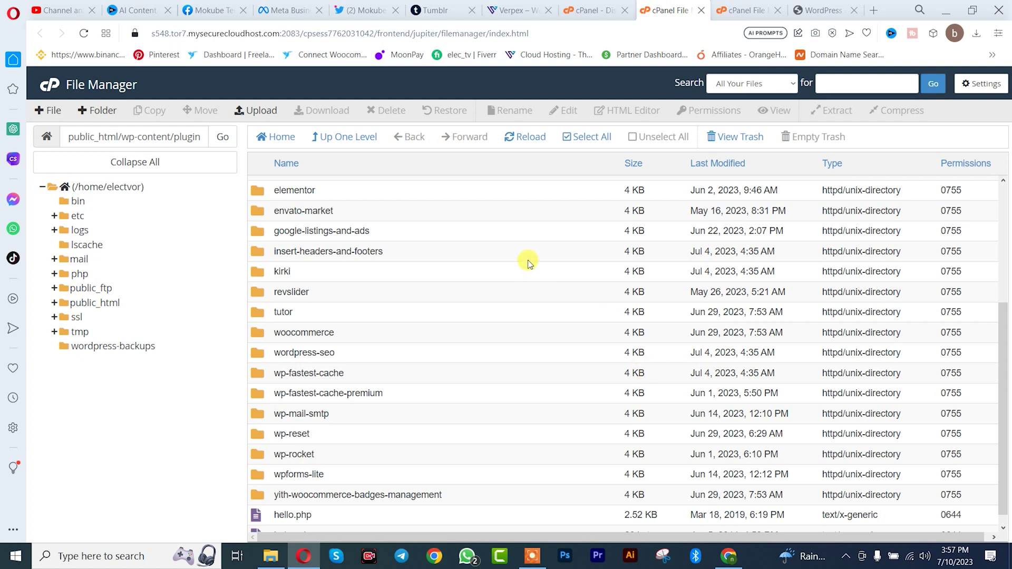
Permanently delete all six trashed folders, then return to the WordPress error tab
{"action": "left_click", "coordinate": [735, 142]}
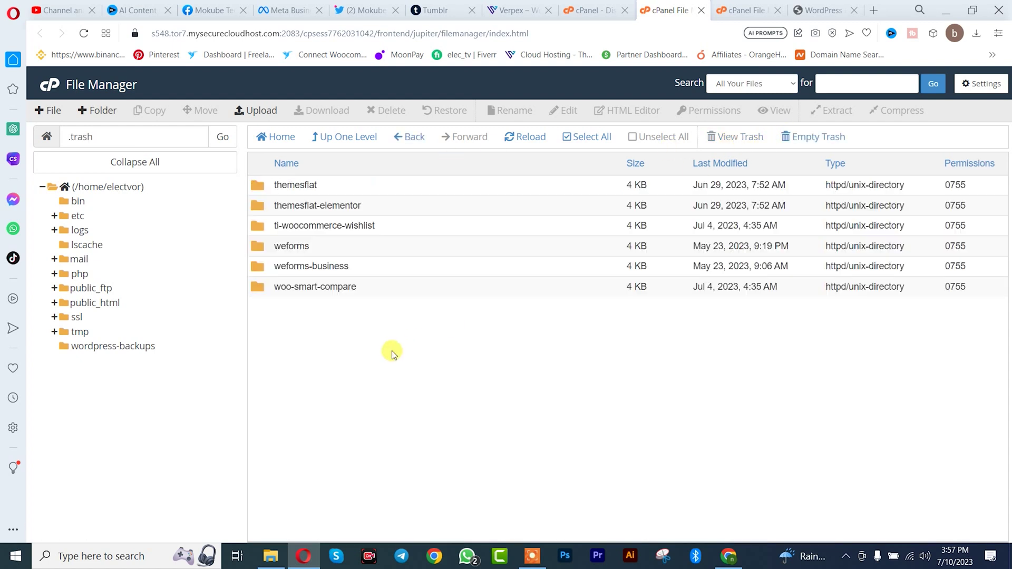
{"action": "key", "text": "ctrl+a"}
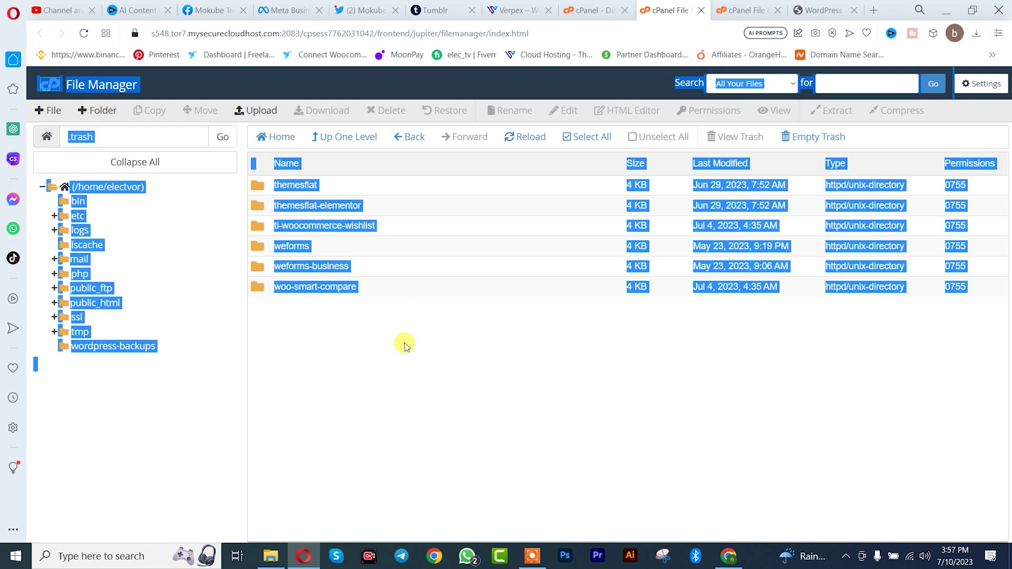
{"action": "left_click", "coordinate": [403, 343]}
{"action": "left_click", "coordinate": [583, 137]}
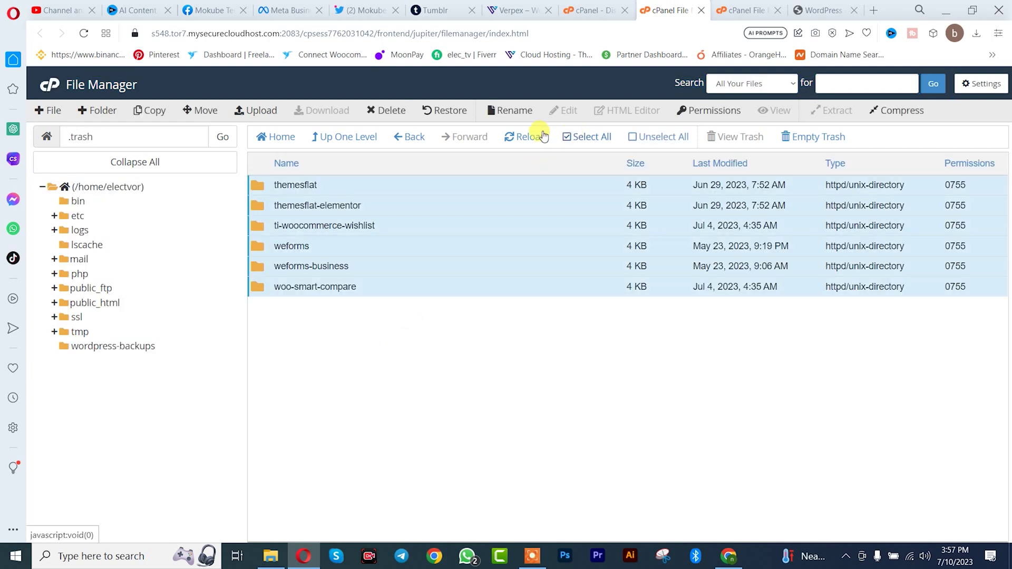
{"action": "left_click", "coordinate": [379, 114]}
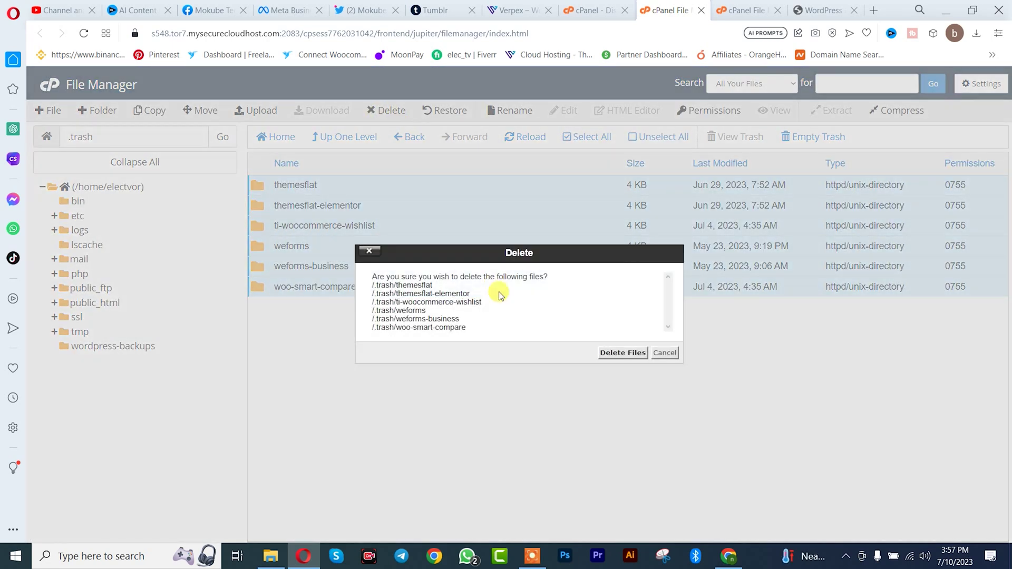
{"action": "left_click", "coordinate": [616, 358]}
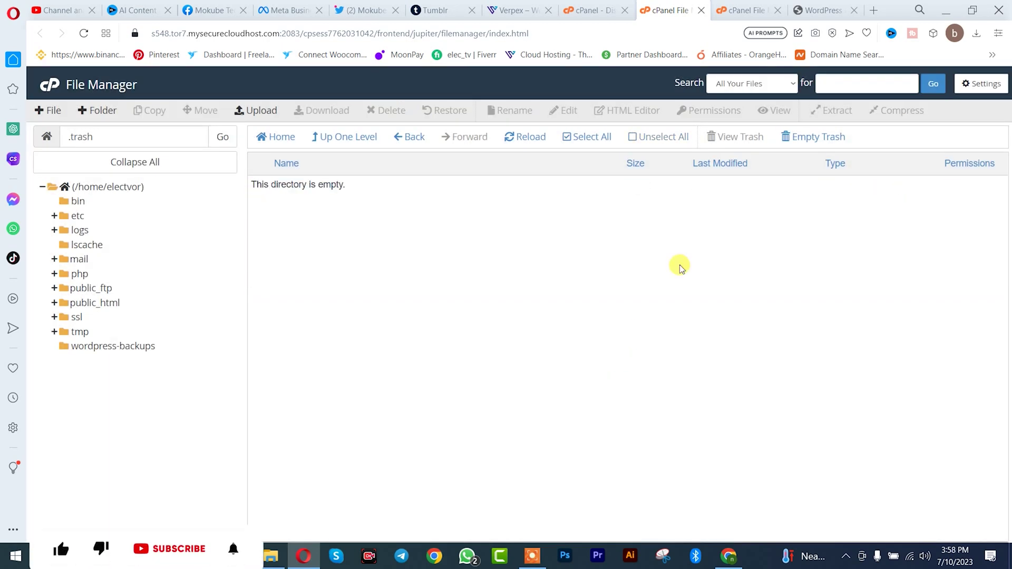
{"action": "left_click", "coordinate": [791, 8]}
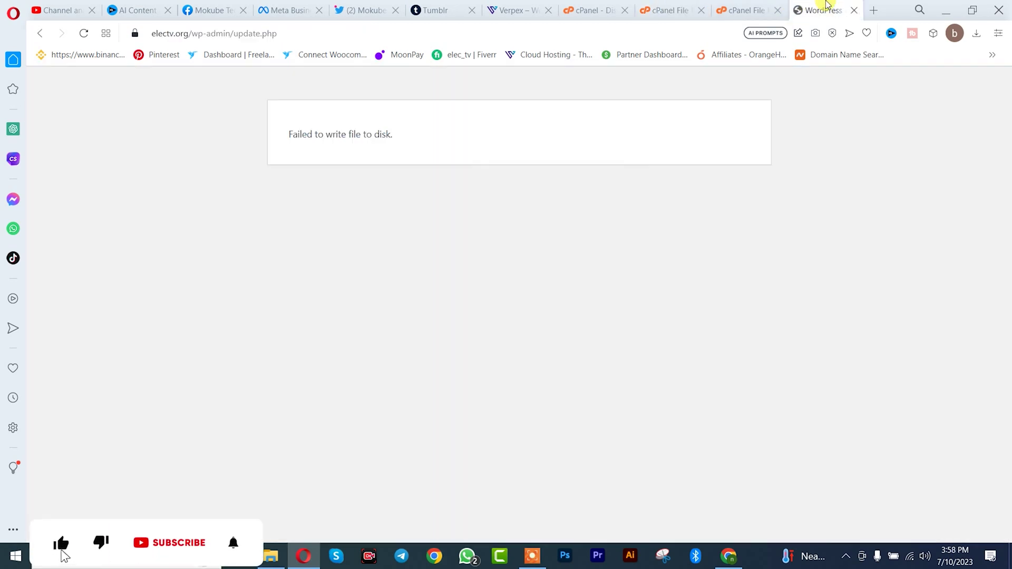
Reopen Add Plugins > Upload Plugin and install wp-rocket.3.12.3.2.zip
{"action": "left_click", "coordinate": [83, 33]}
{"action": "left_click", "coordinate": [266, 110]}
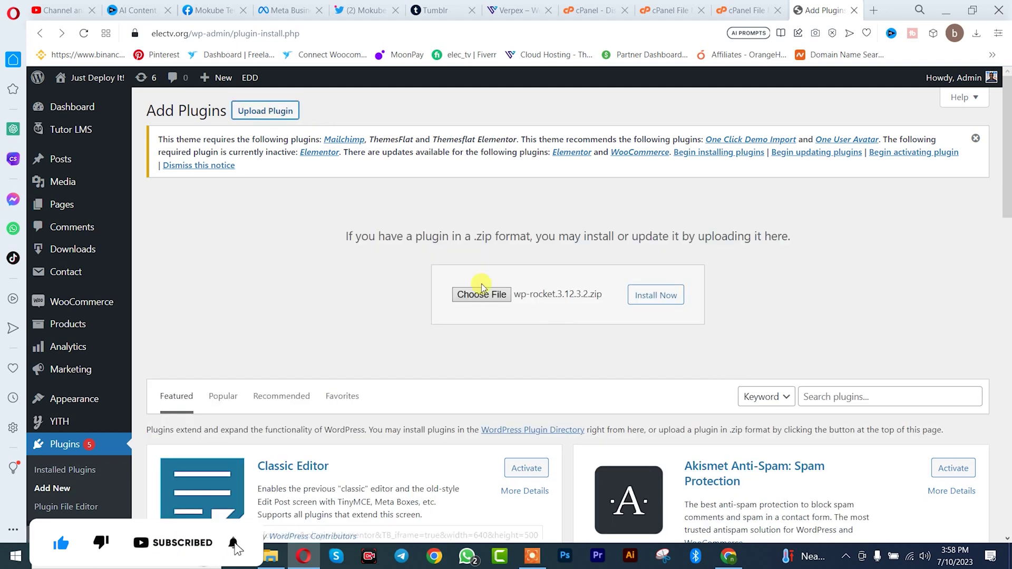
{"action": "left_click", "coordinate": [655, 294]}
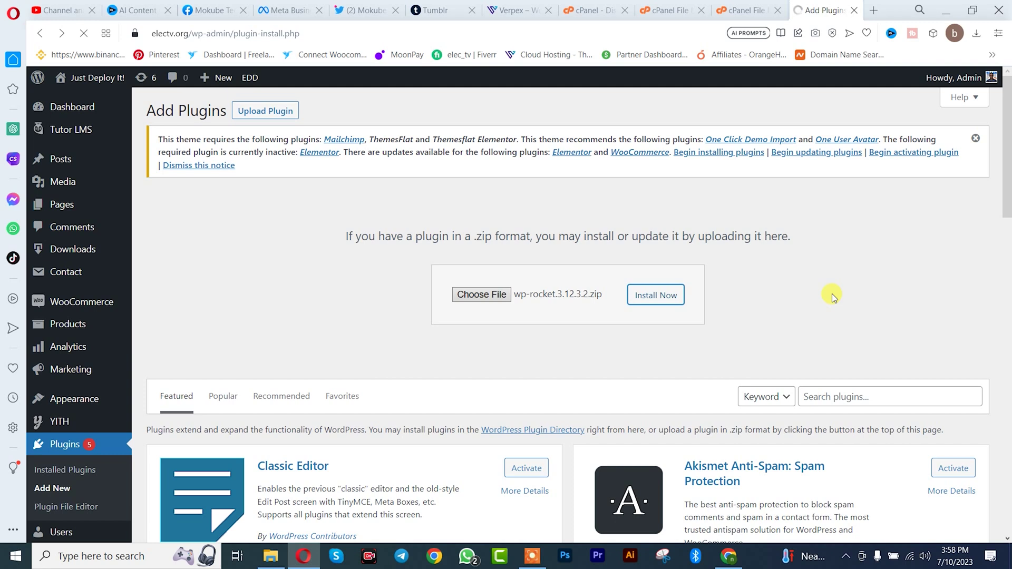
{"action": "scroll", "coordinate": [775, 270], "scroll_direction": "down", "scroll_amount": 2}
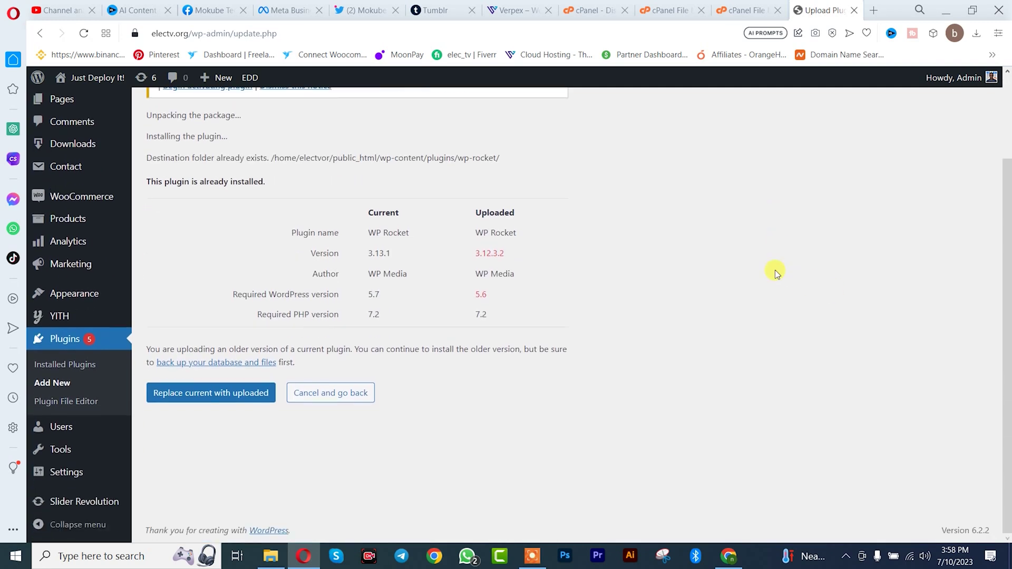
{"action": "scroll", "coordinate": [775, 269], "scroll_direction": "down", "scroll_amount": 1}
{"action": "scroll", "coordinate": [776, 271], "scroll_direction": "up", "scroll_amount": 1}
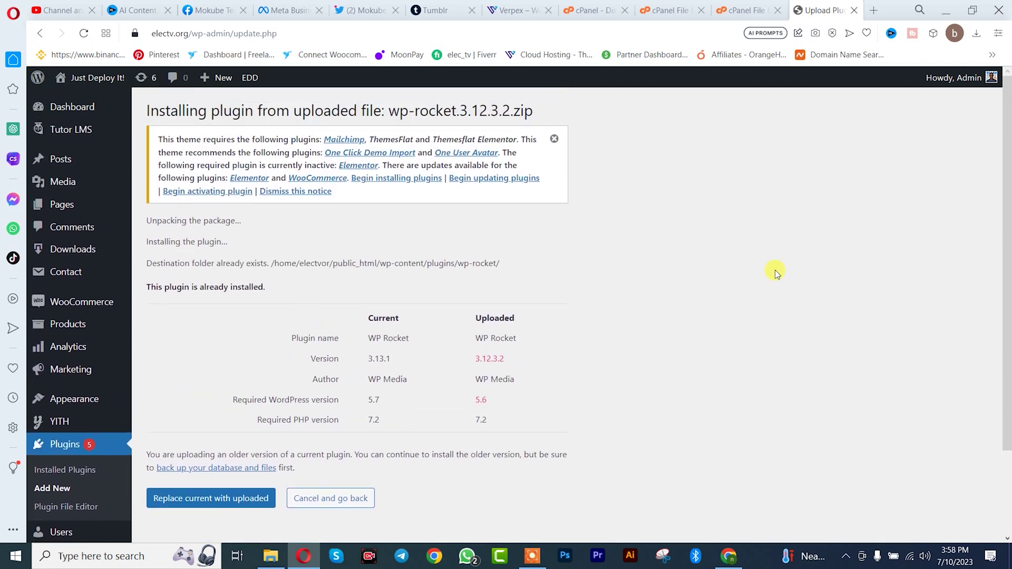
{"action": "scroll", "coordinate": [775, 273], "scroll_direction": "down", "scroll_amount": 3}
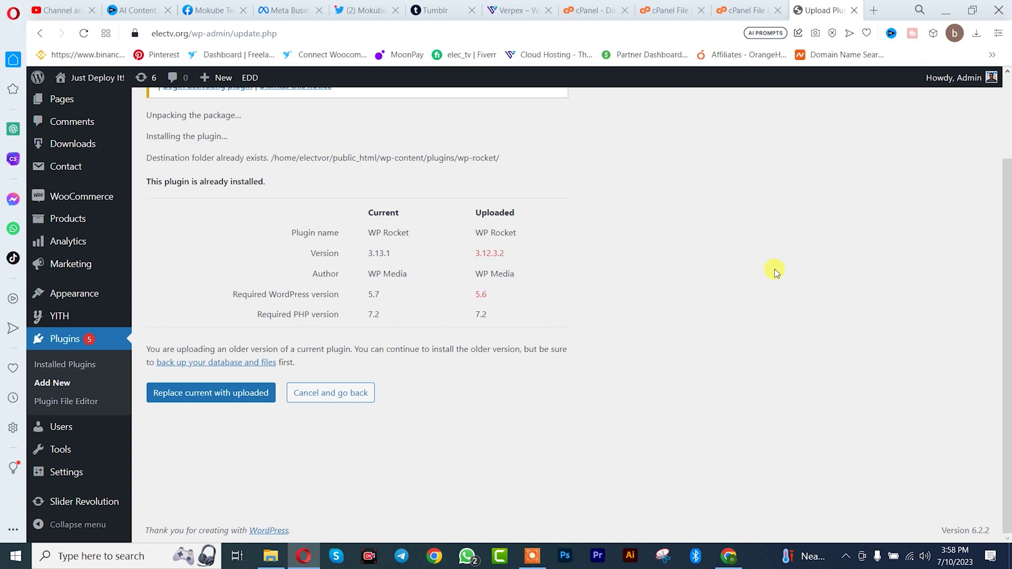